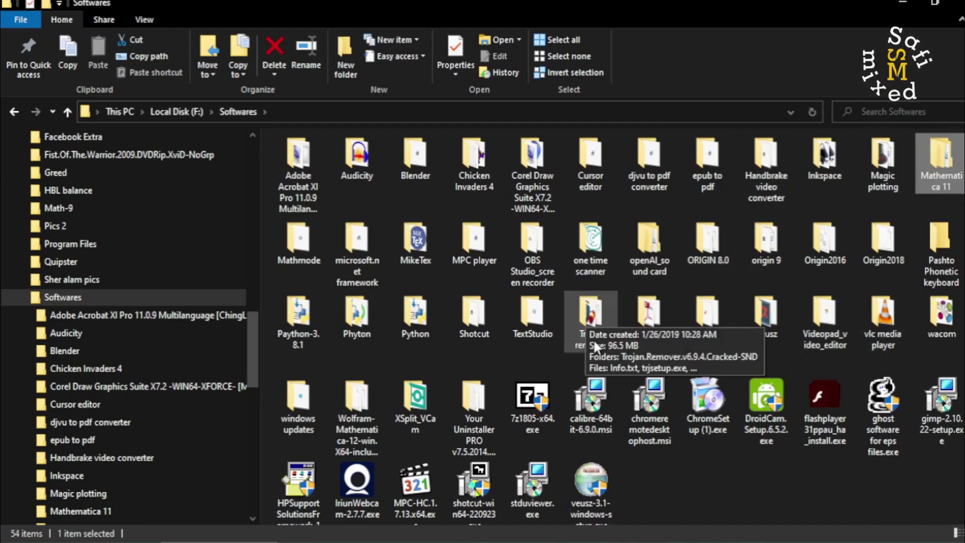
Step: Open the Mathematica 11 folder, then the Quantum Mathematica Package folder containing Quantum.zip
double_click(935, 165)
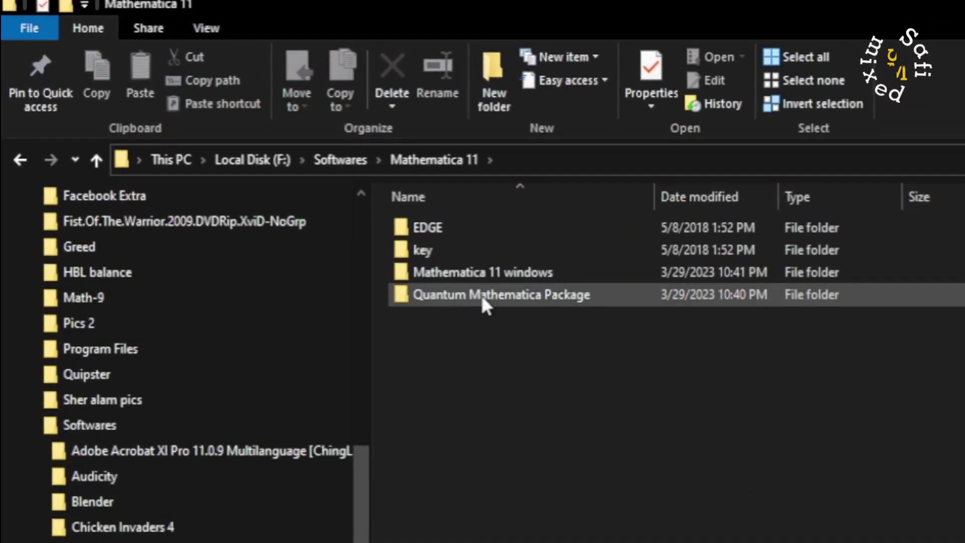
mouse_move(429, 295)
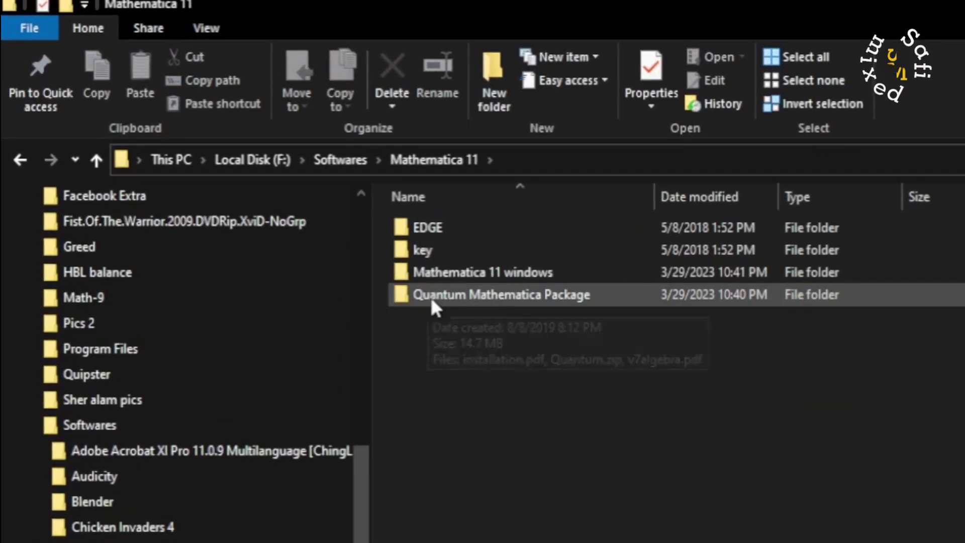
double_click(496, 296)
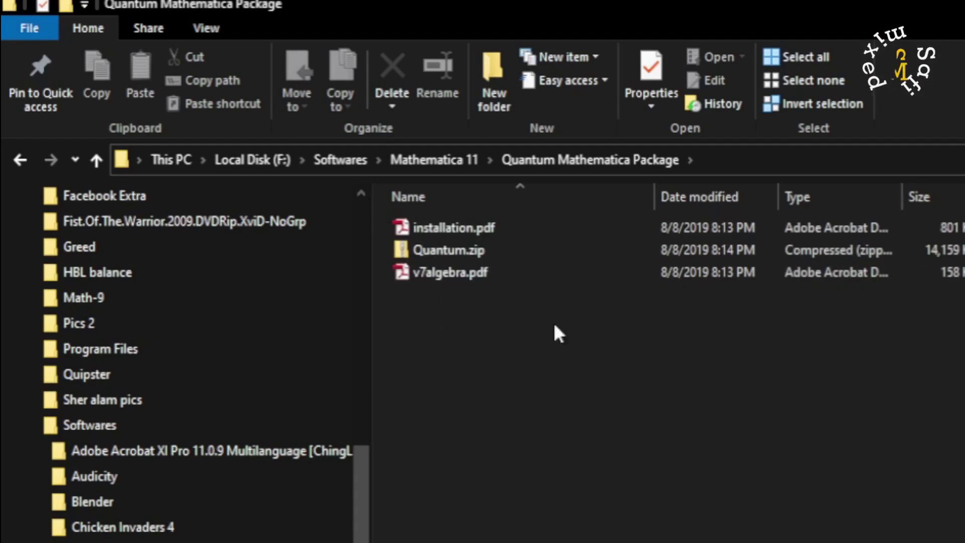
Step: Launch Mathematica 12 from Windows search and evaluate $UserBaseDirectory in a new notebook
left_click(50, 533)
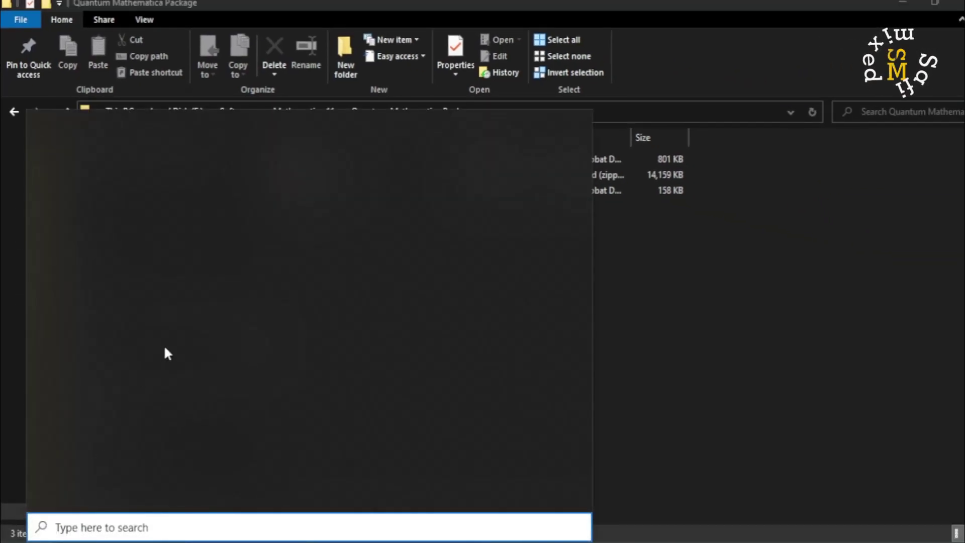
left_click(104, 384)
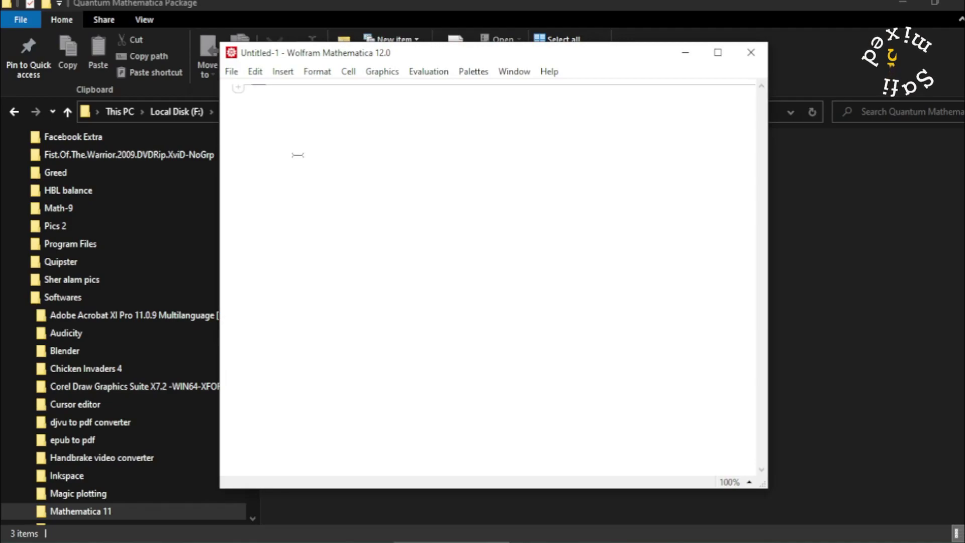
type("$")
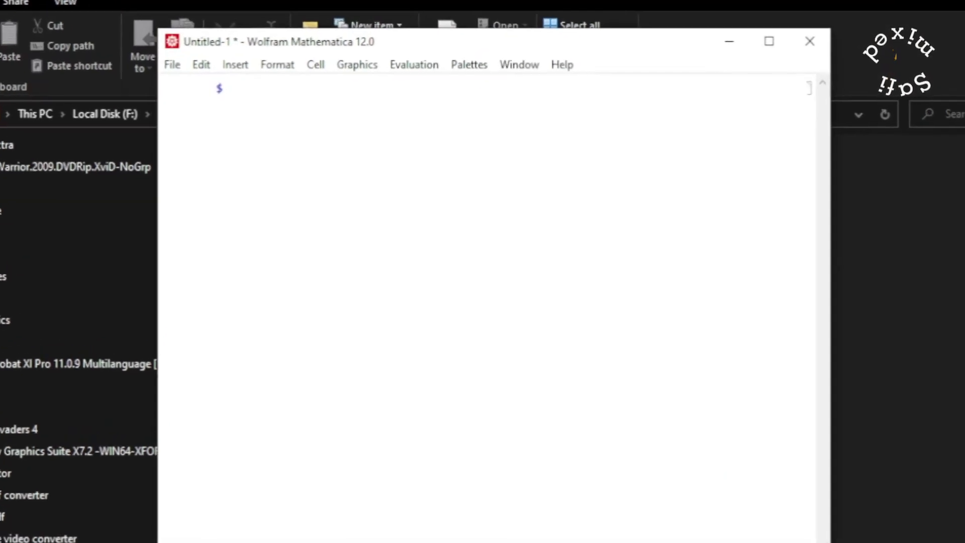
type("User")
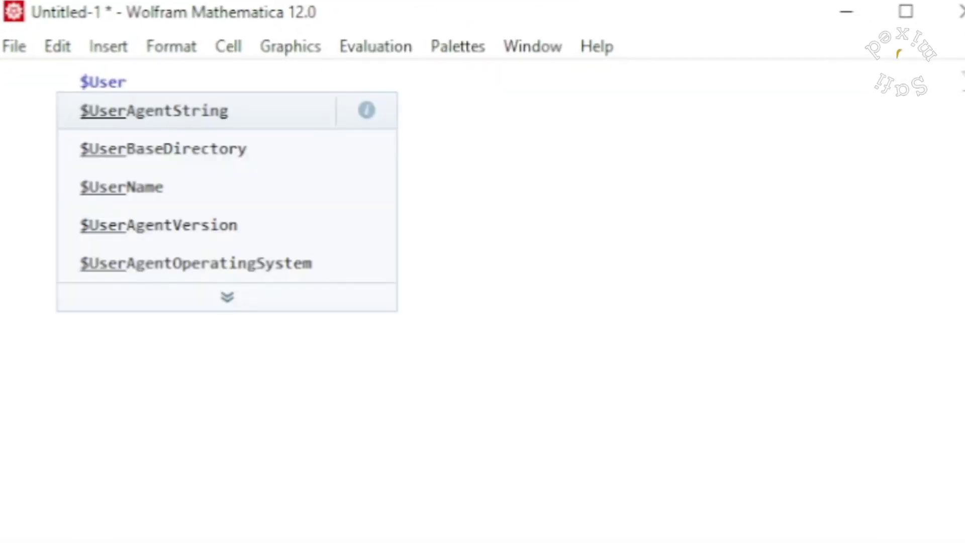
left_click(191, 149)
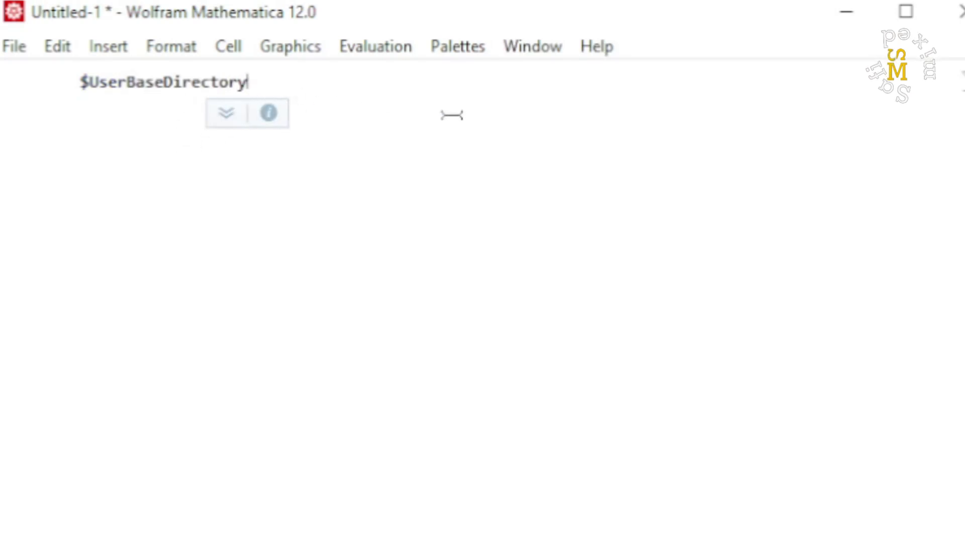
key("shift+Return")
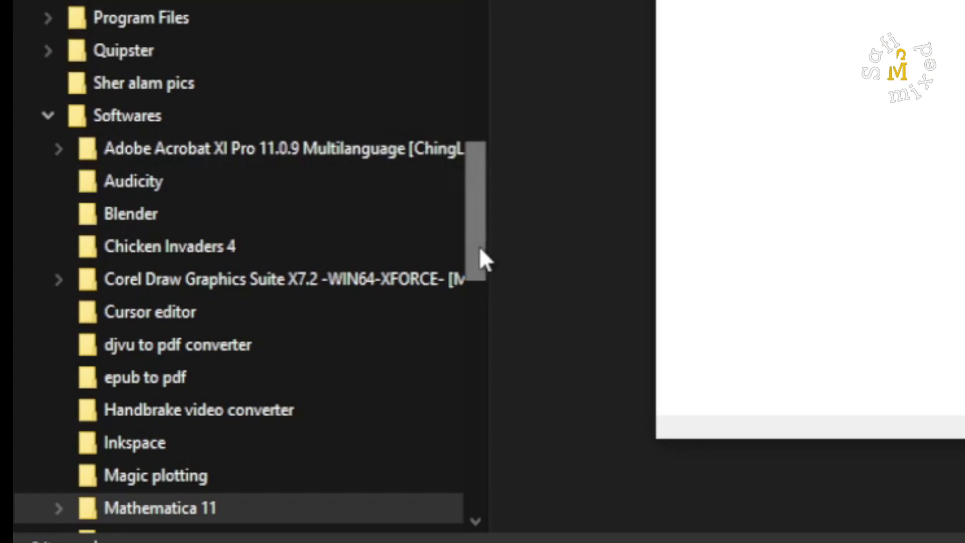
Step: Browse C:\Users\user folder\AppData\Roaming\Mathematica and open its empty Applications folder
left_click_drag(483, 250, 491, 7)
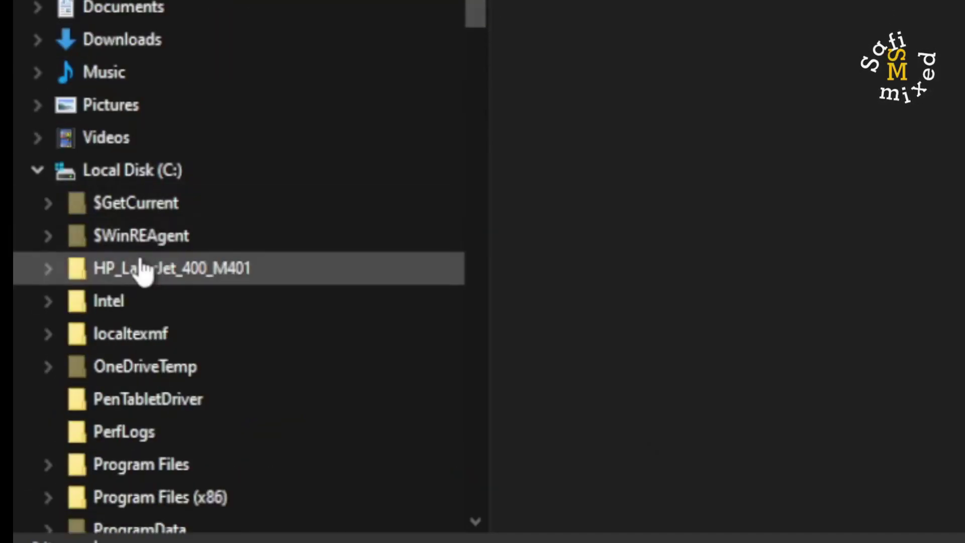
left_click(148, 346)
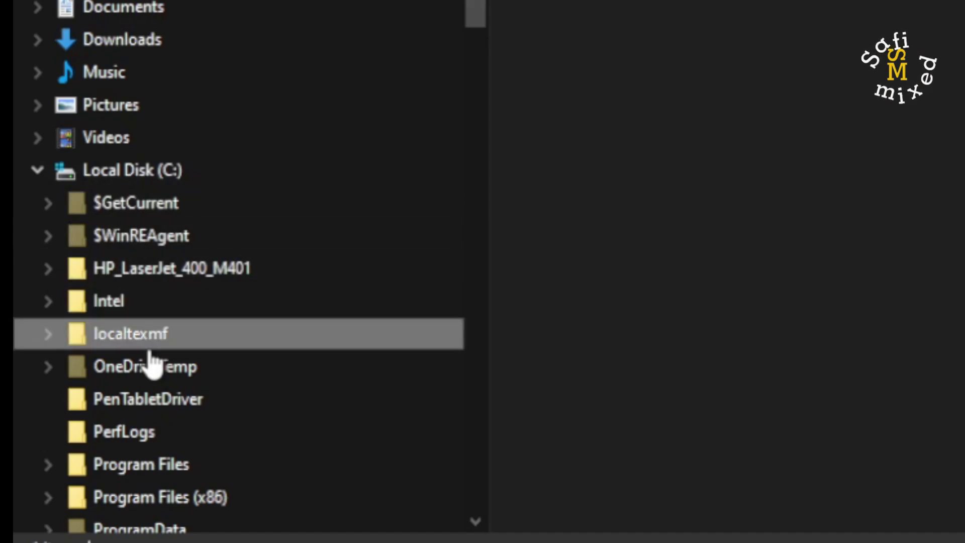
scroll(150, 364, "down", 2)
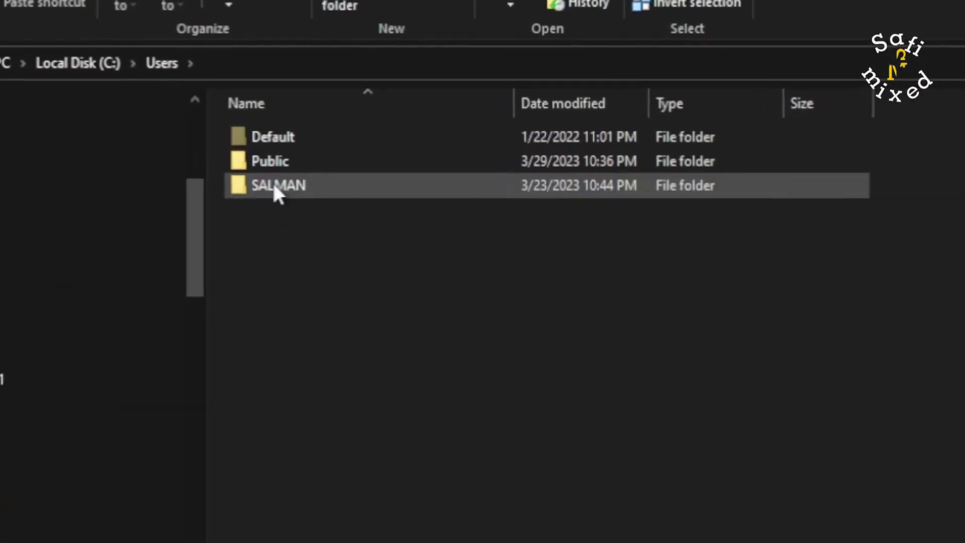
double_click(274, 187)
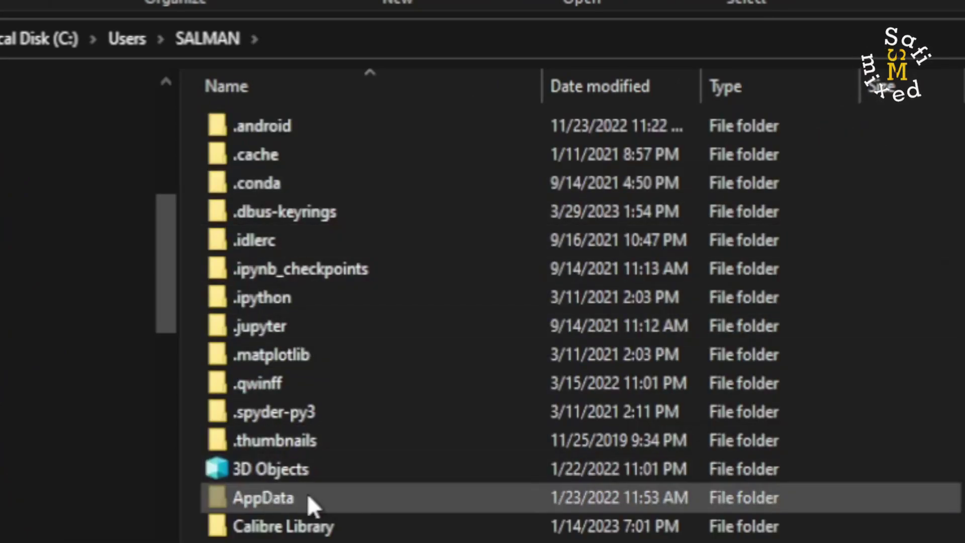
left_click(312, 500)
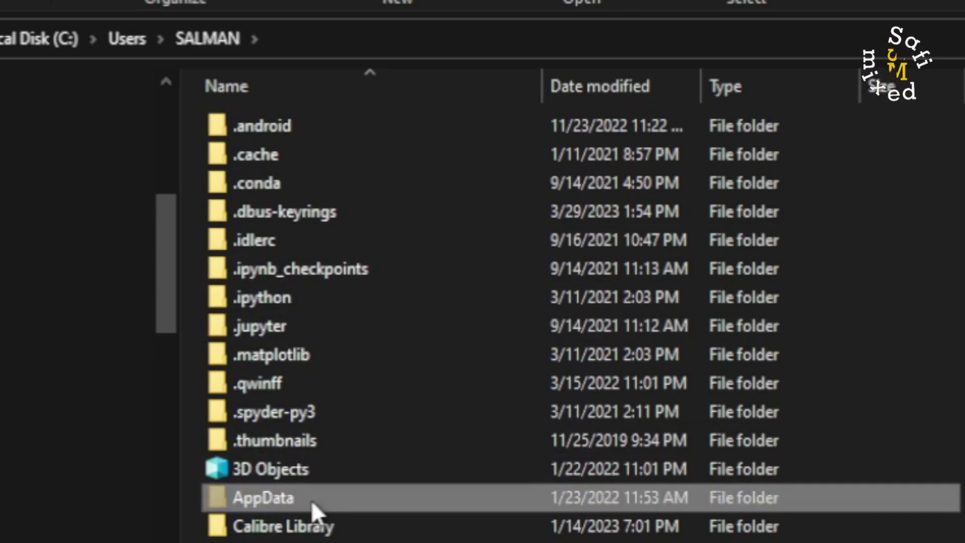
double_click(312, 499)
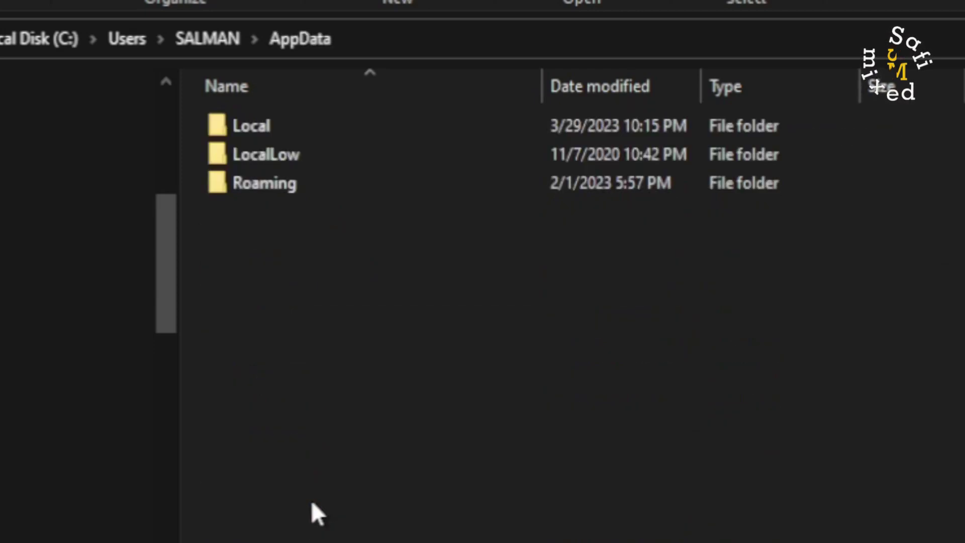
double_click(267, 187)
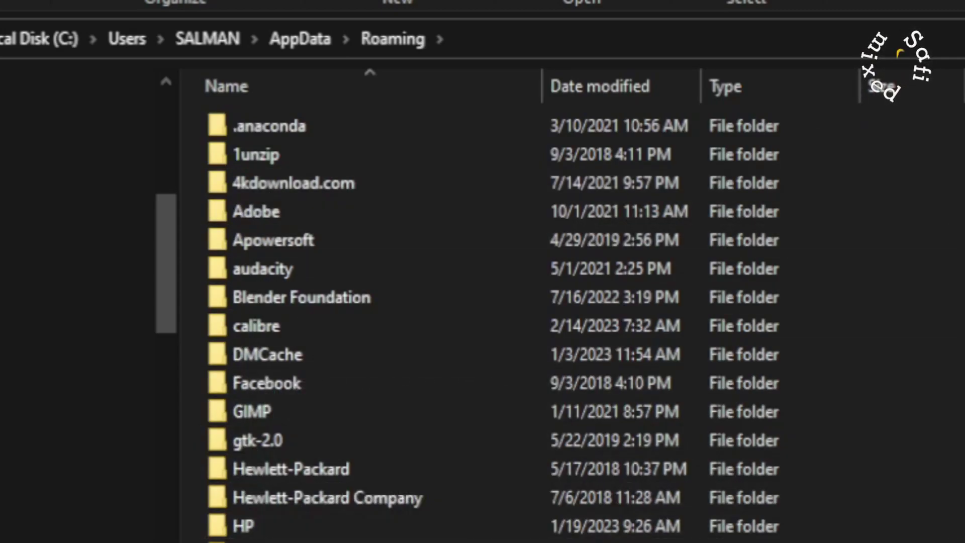
scroll(503, 322, "down", 8)
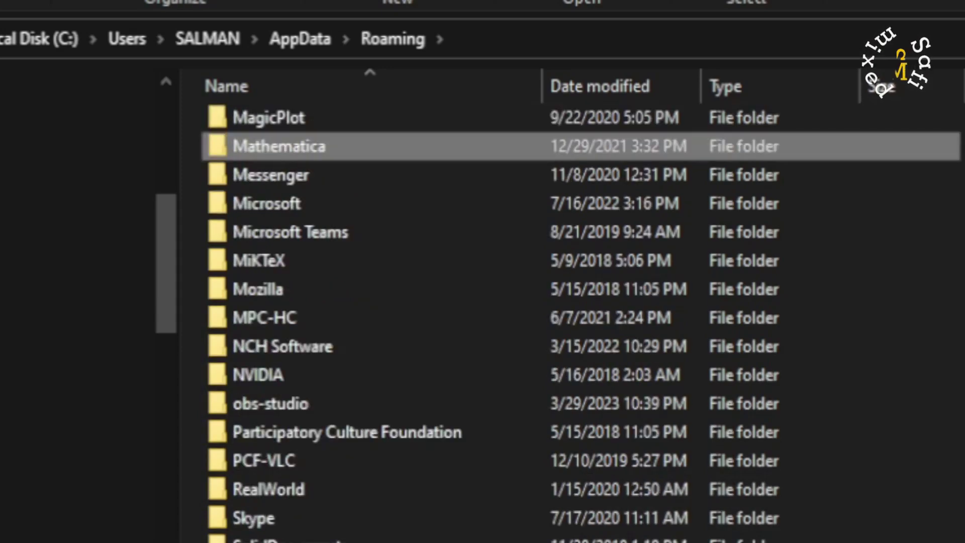
double_click(352, 146)
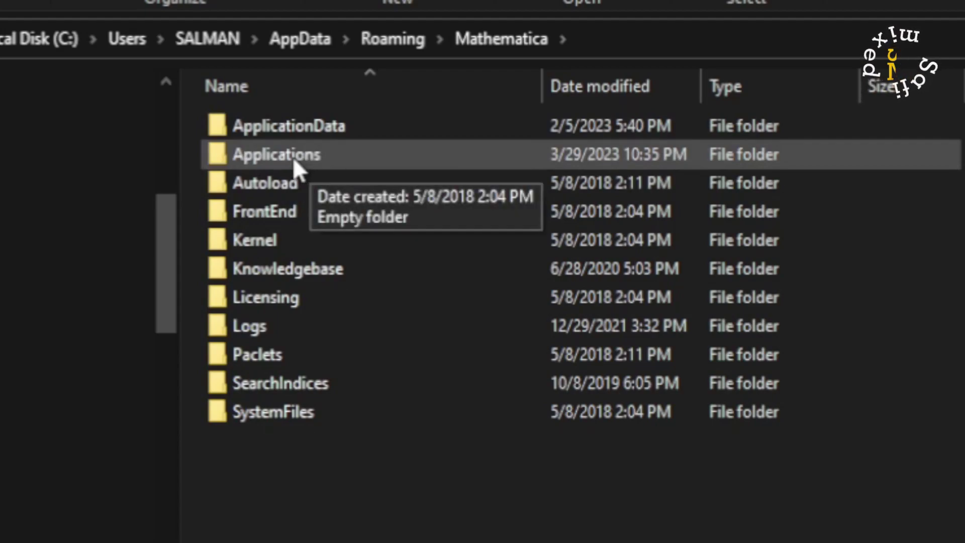
double_click(292, 157)
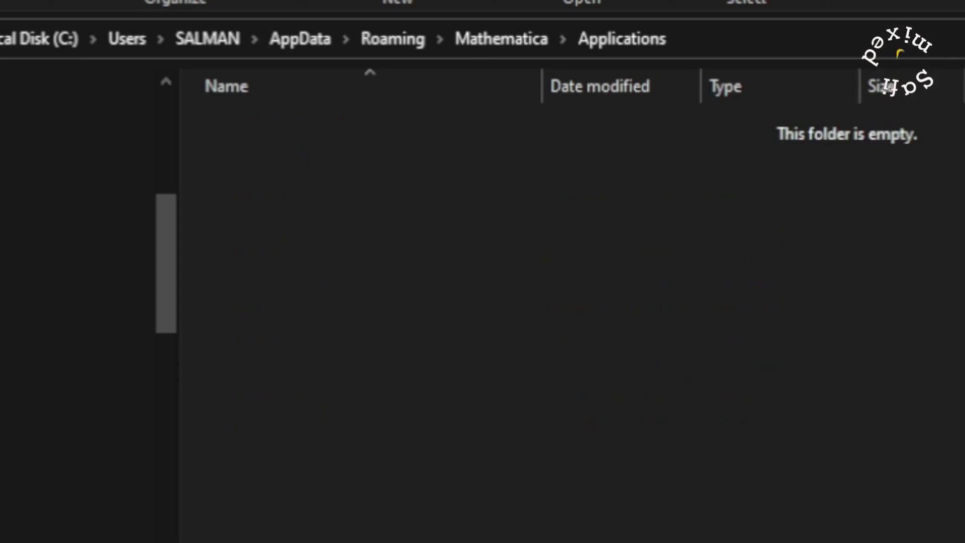
Step: Go to F:\Softwares\Mathematica 11\Quantum Mathematica Package and select Quantum.zip for copying
key("super")
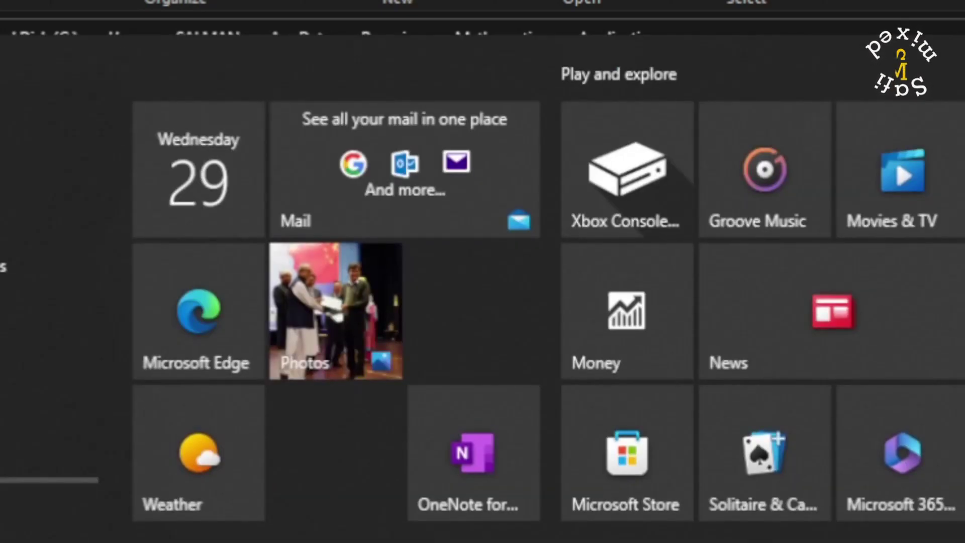
key("Escape")
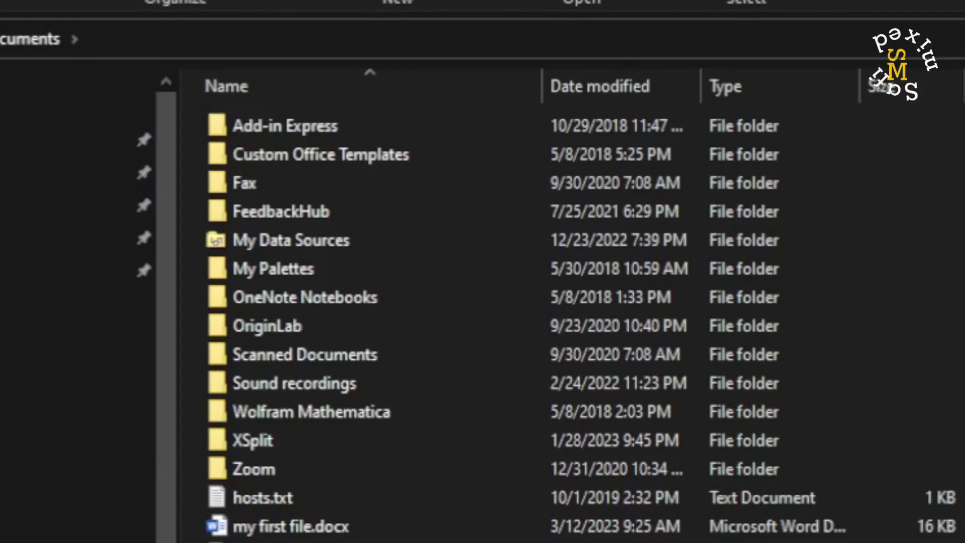
scroll(75, 432, "down", 3)
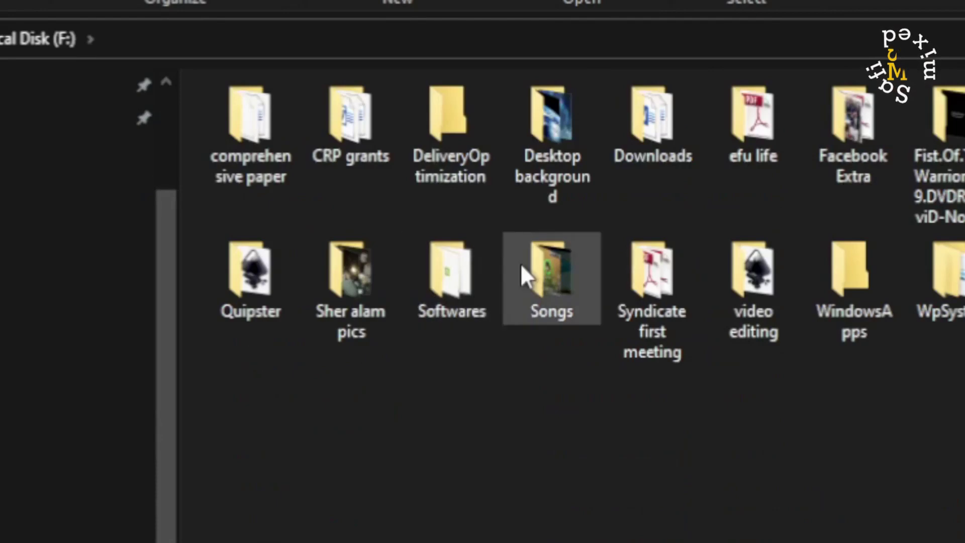
left_click(439, 284)
double_click(440, 285)
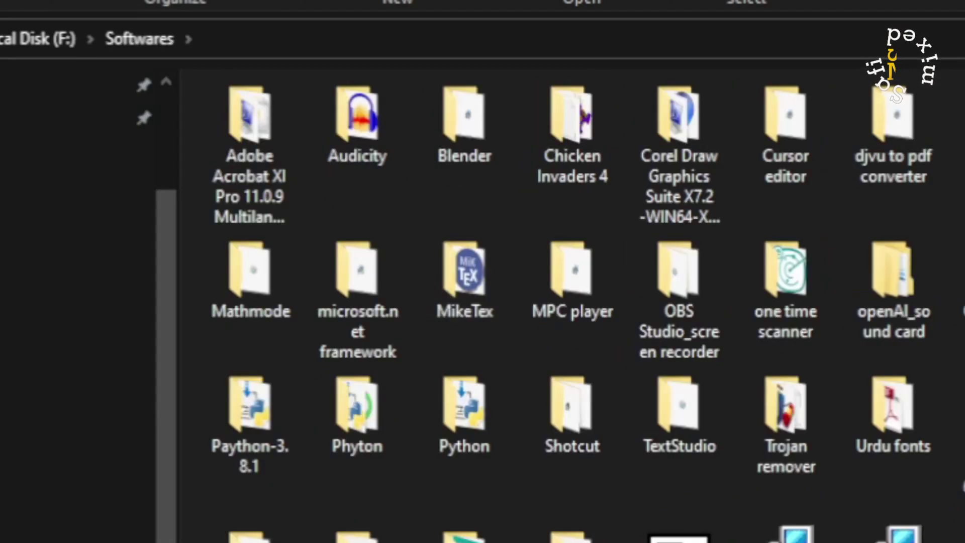
key("Return")
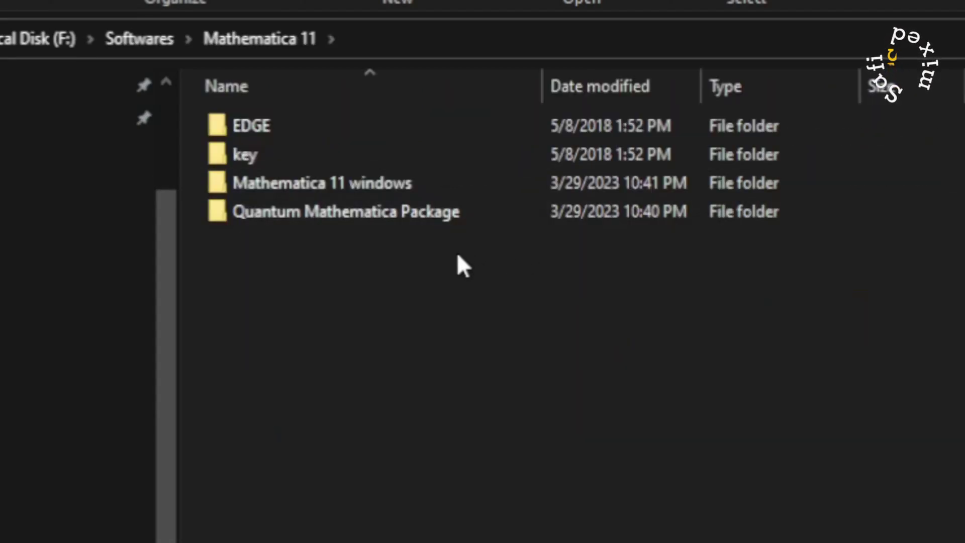
double_click(350, 217)
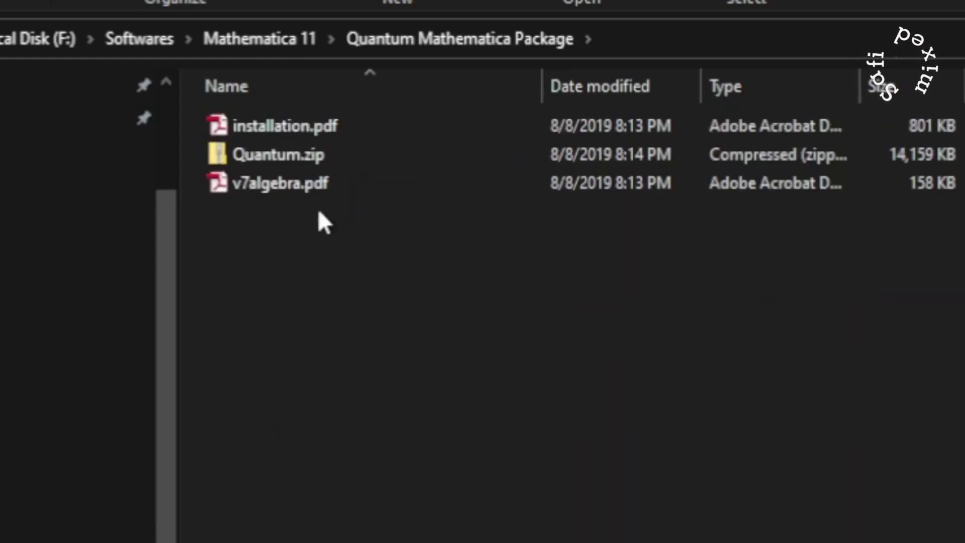
left_click(280, 152)
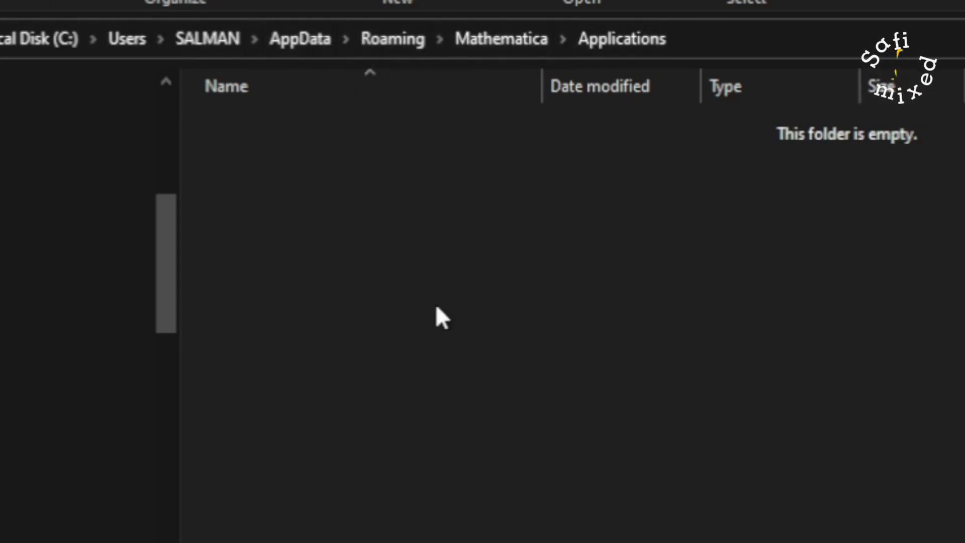
Step: Paste Quantum.zip into Applications and extract it with 7-Zip into a Quantum folder
key("ctrl+v")
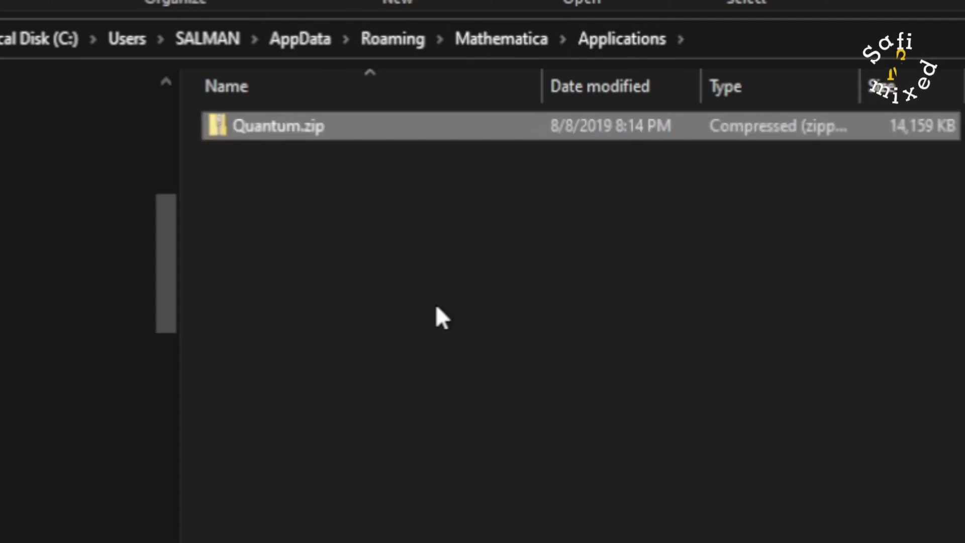
double_click(264, 122)
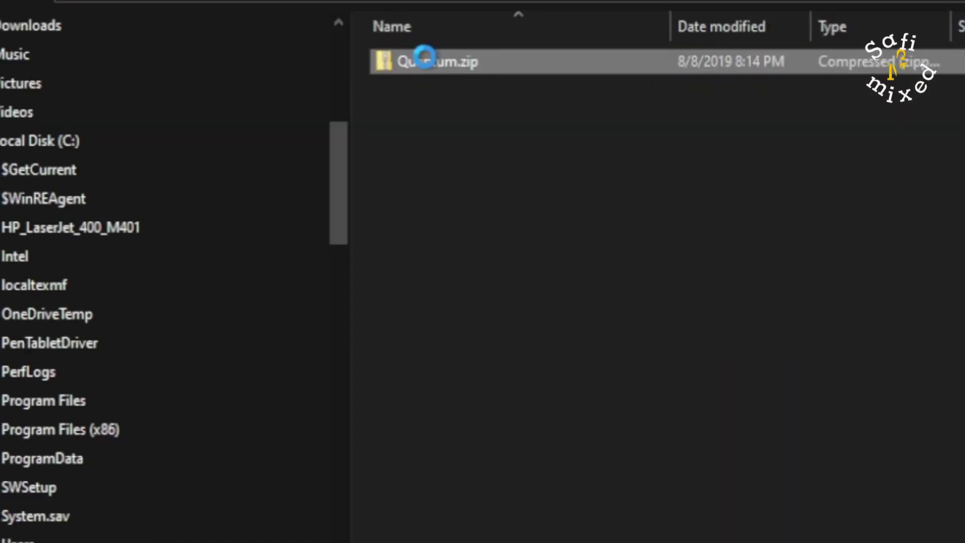
right_click(424, 56)
mouse_move(237, 197)
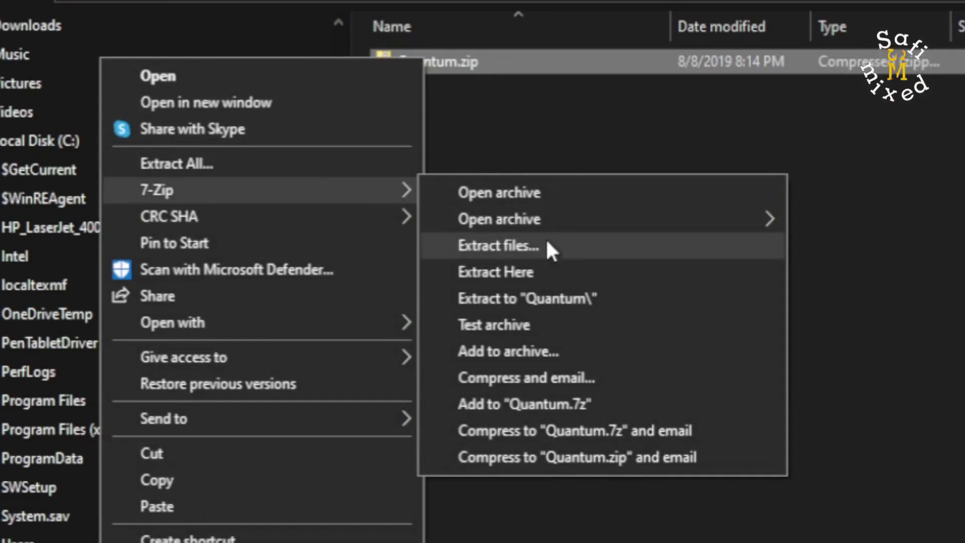
left_click(544, 300)
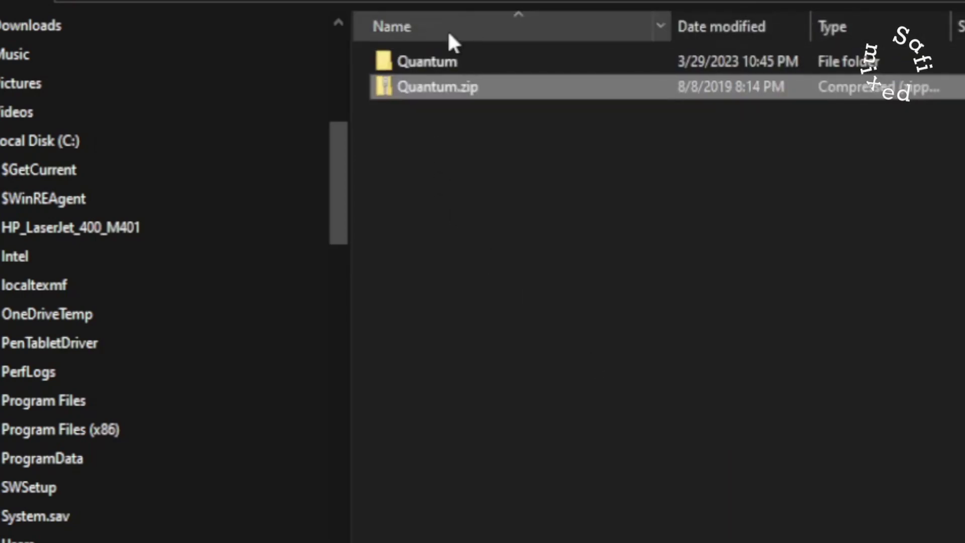
left_click(440, 83)
left_click(435, 60)
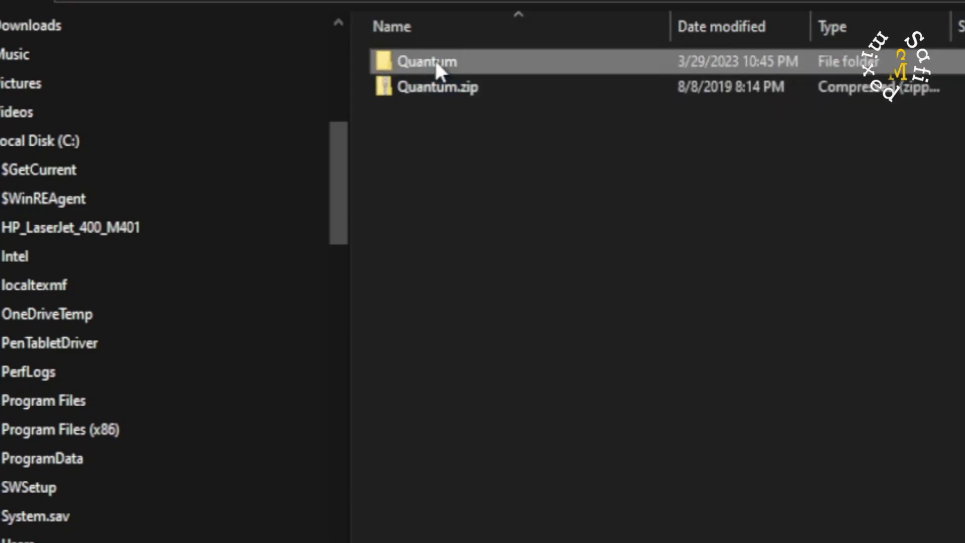
Step: Open the extracted Quantum folder to view Documentation, FrontEnd and PacletInfo.m
double_click(435, 59)
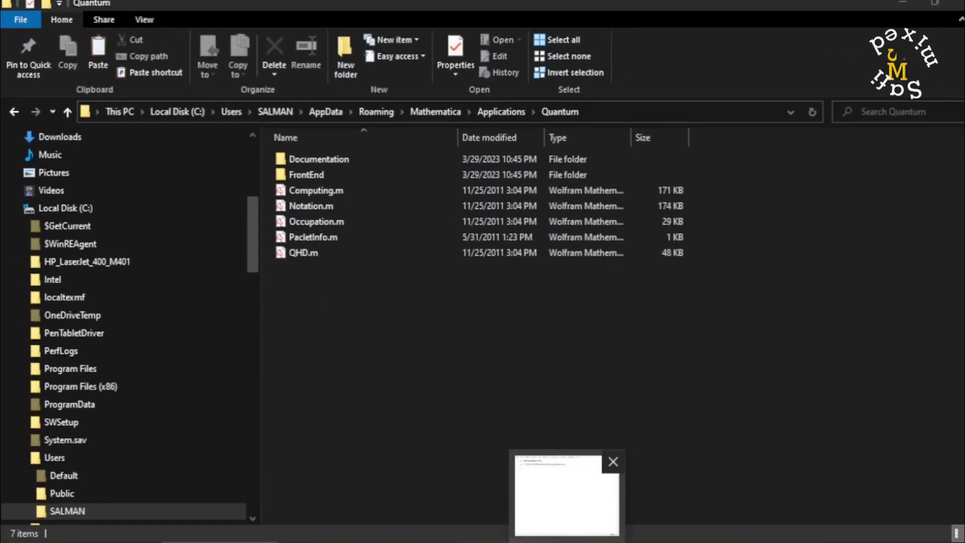
Step: Evaluate Needs["Quantum`Notation`"] in the Untitled-1 notebook to load the Quantum package
left_click(563, 498)
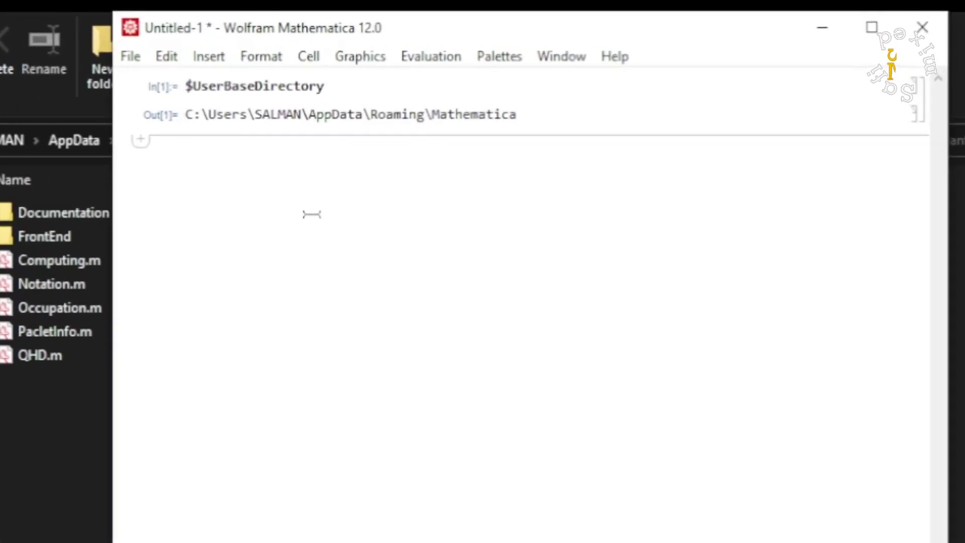
type("N")
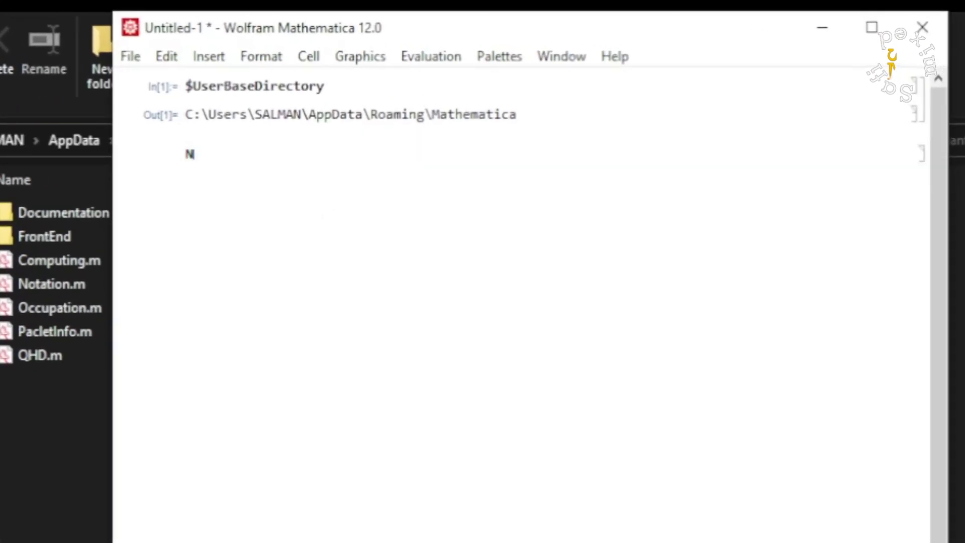
type("eeds")
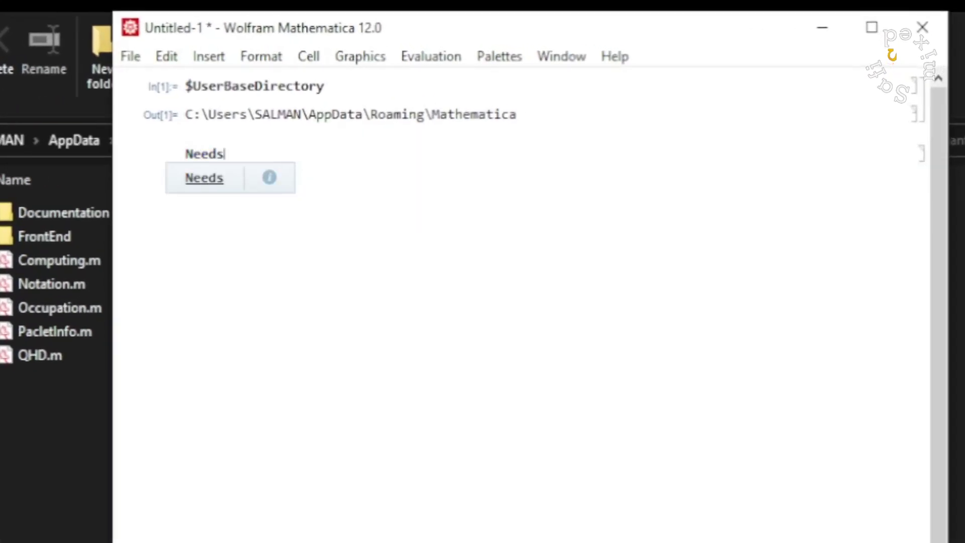
type("[\"Quantu")
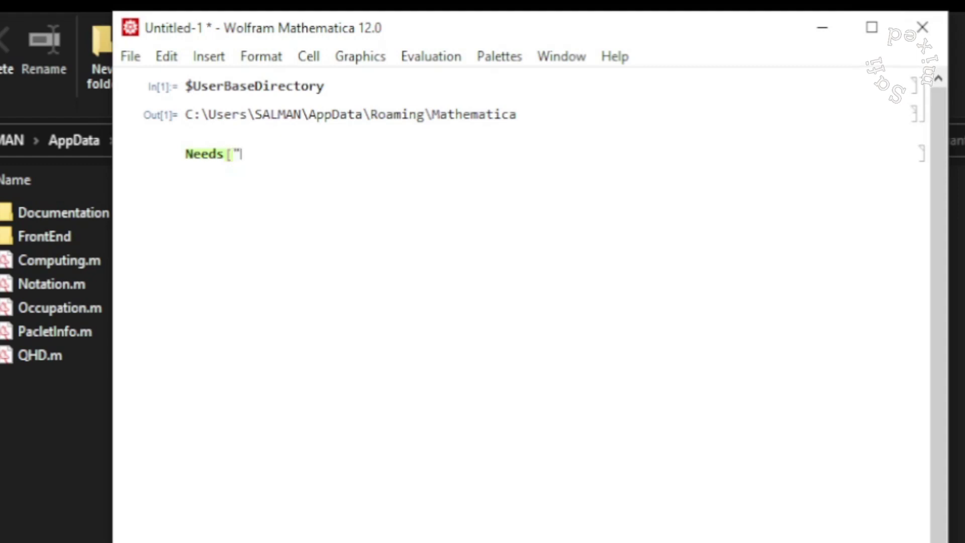
type("m")
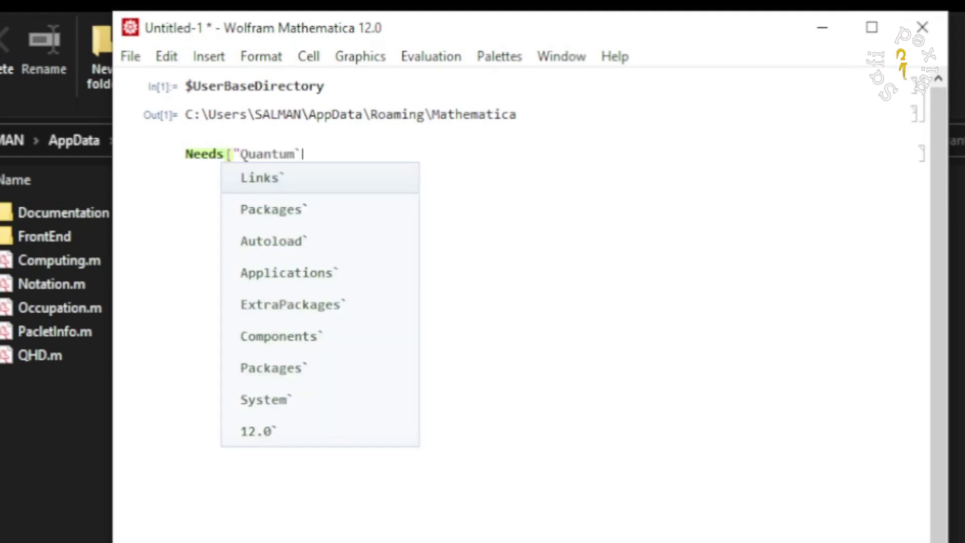
type("`Notation")
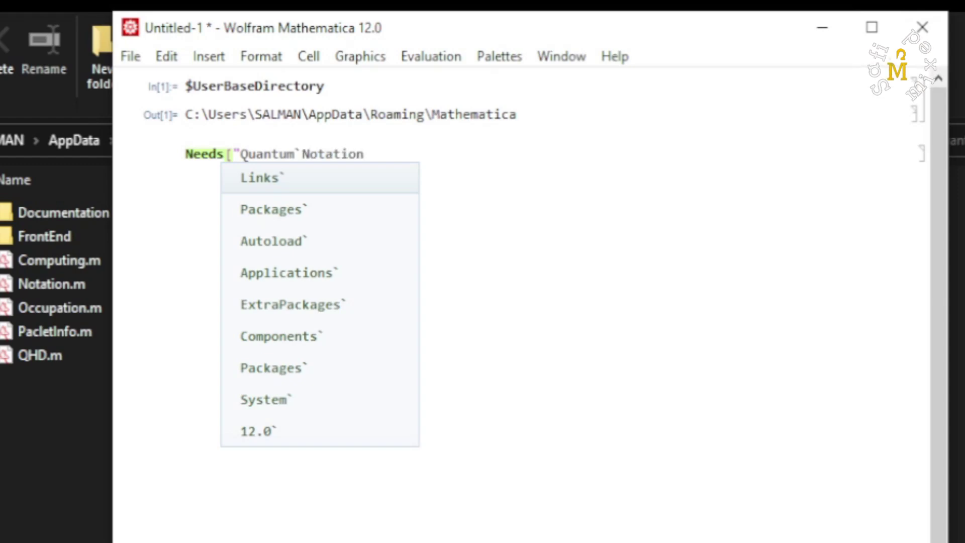
type("`\"")
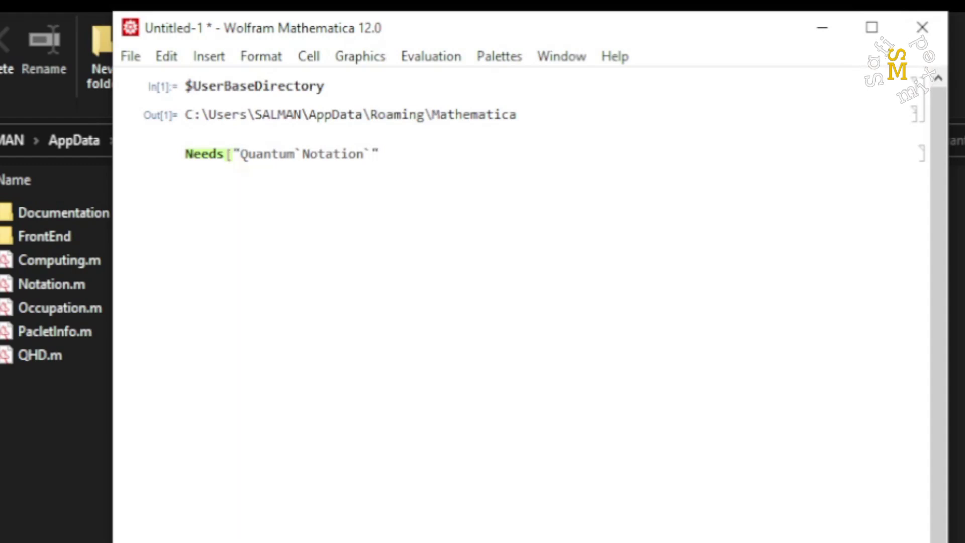
type("]")
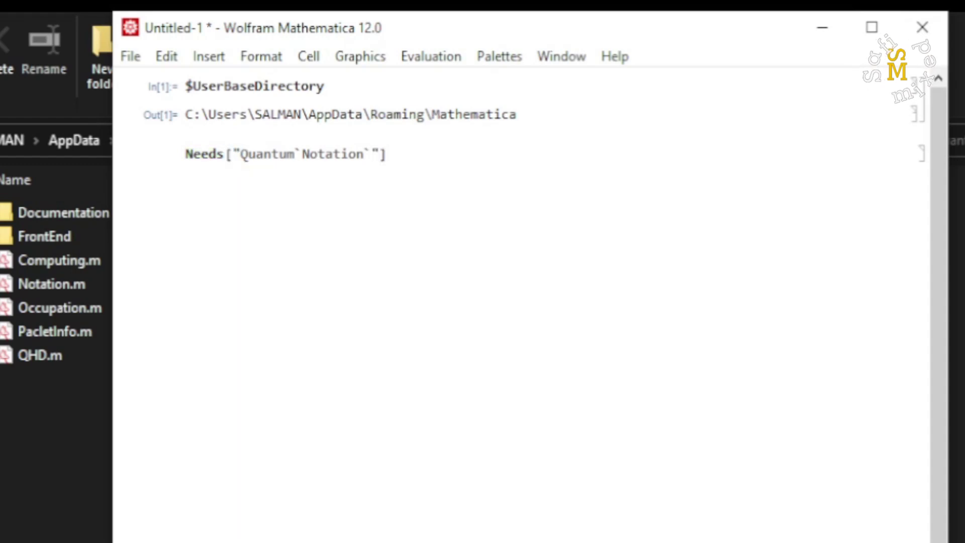
key("shift+Return")
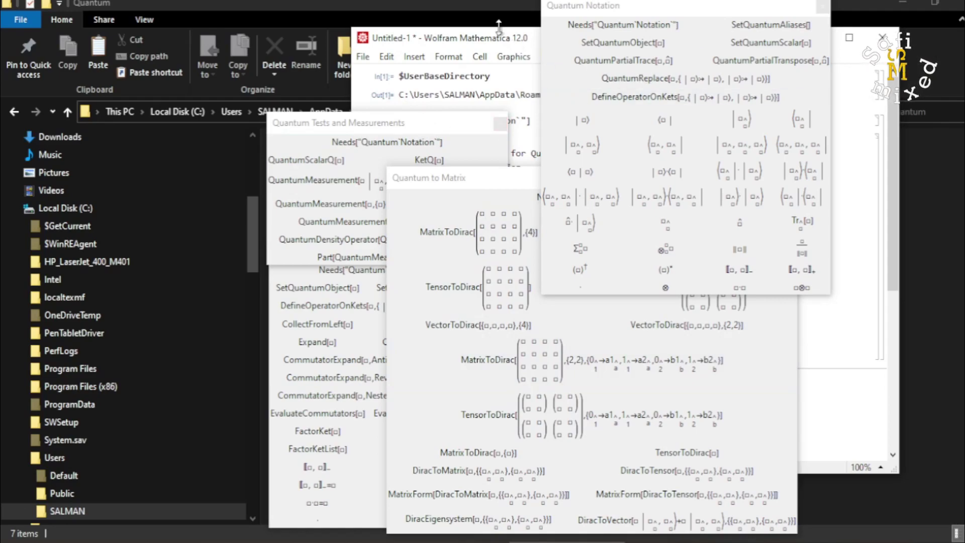
Step: Move the Notation, Tests, Matrix and Algebra palettes and the notebook aside to reveal the load message
left_click(855, 115)
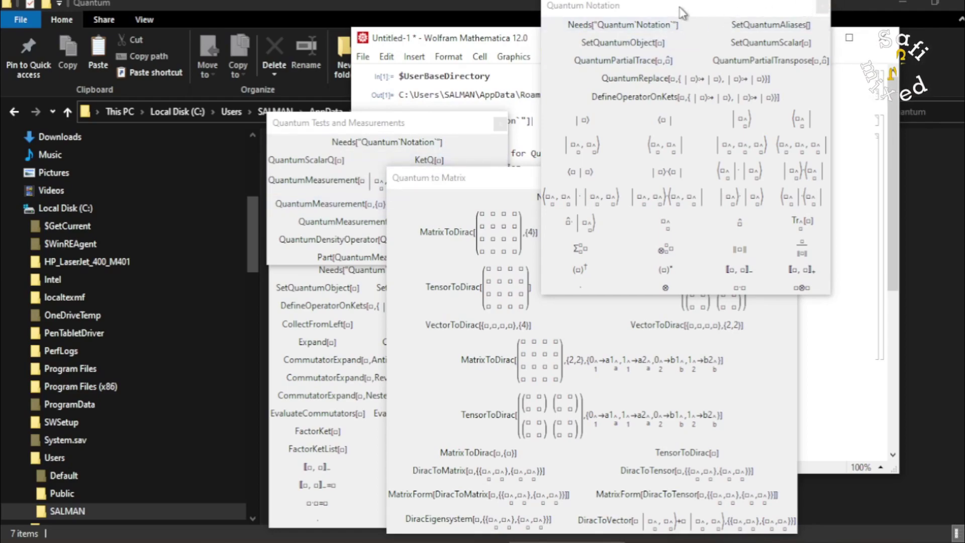
left_click_drag(688, 13, 947, 42)
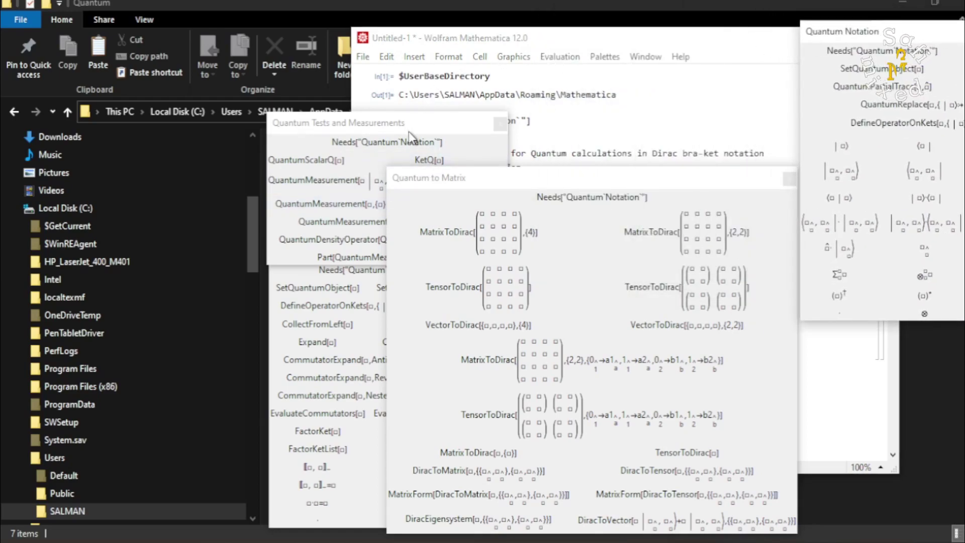
left_click_drag(409, 131, 211, 178)
left_click_drag(525, 181, 176, 242)
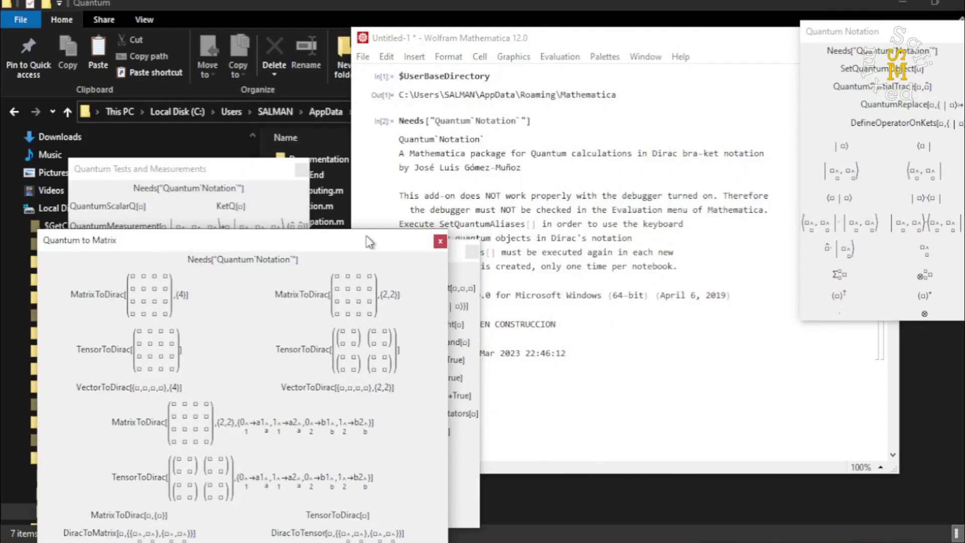
left_click_drag(365, 235, 208, 244)
left_click_drag(392, 259, 235, 300)
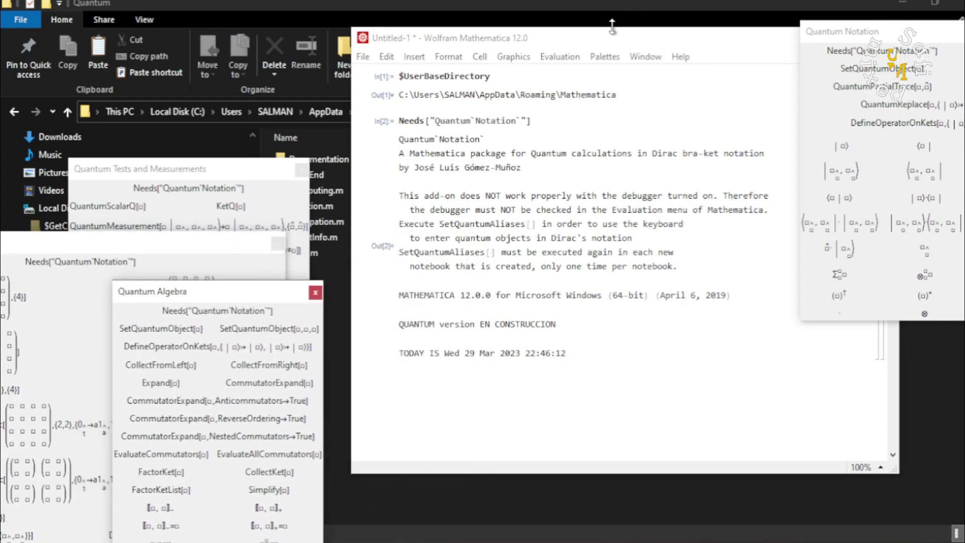
left_click_drag(629, 37, 588, 18)
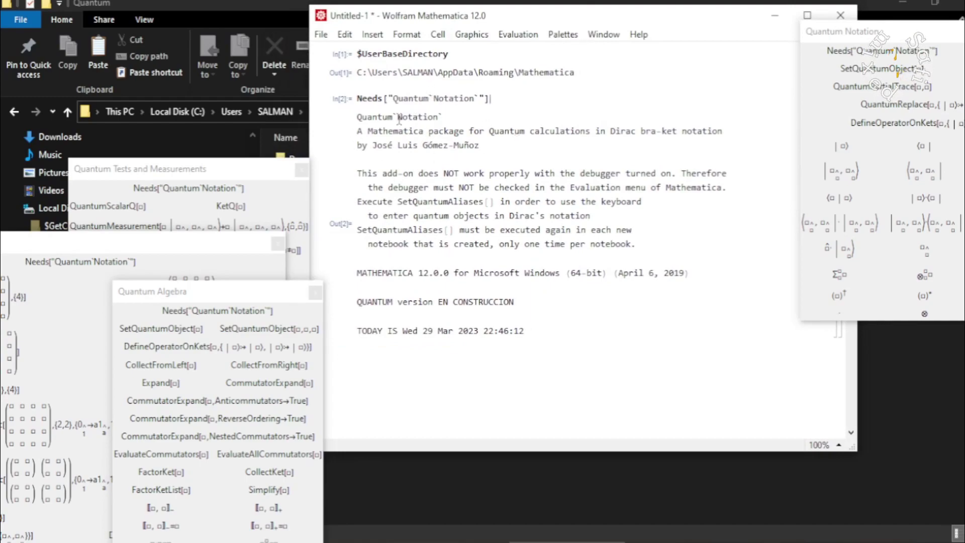
left_click(416, 384)
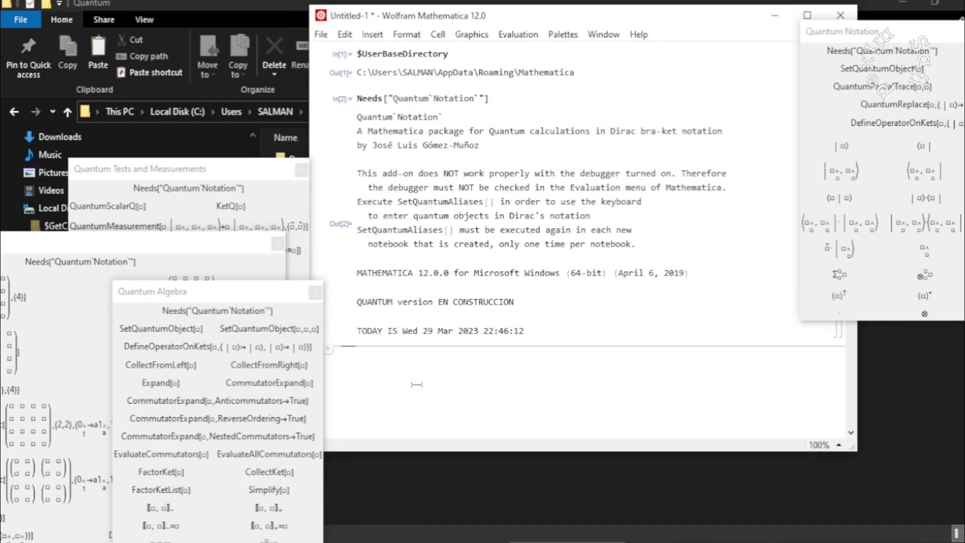